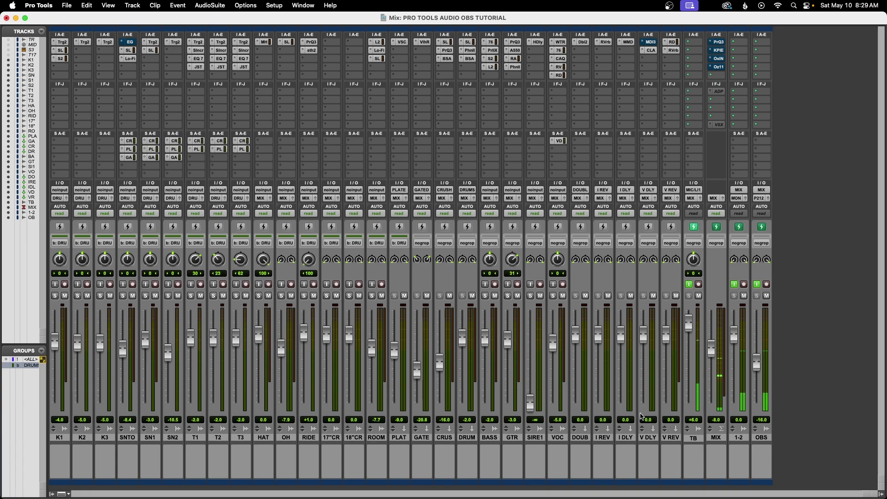
pyautogui.moveTo(716, 441); pyautogui.dragTo(761, 438)
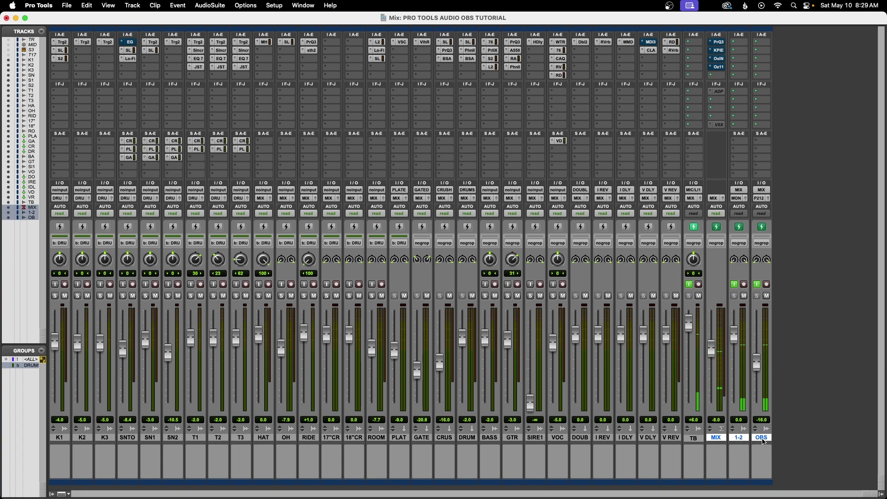
pyautogui.keyDown('alt'); pyautogui.click(737, 441); pyautogui.keyUp('alt')
pyautogui.click(737, 441)
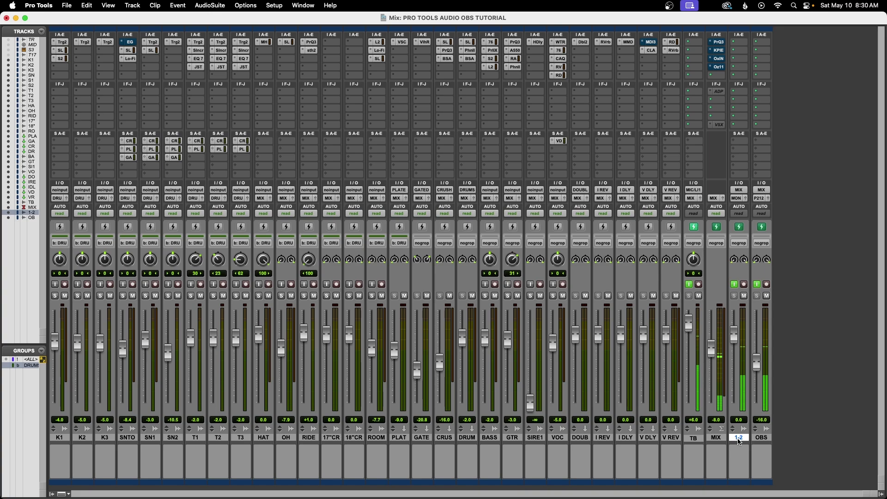
pyautogui.click(758, 439)
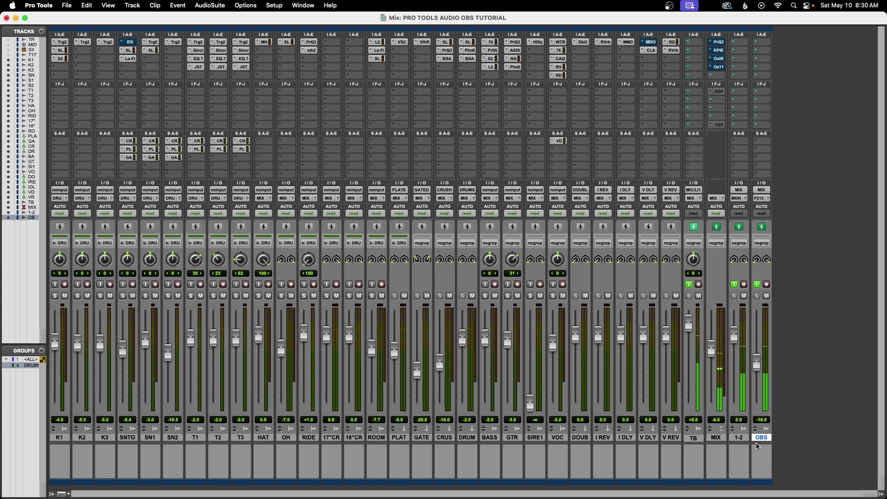
pyautogui.click(716, 439)
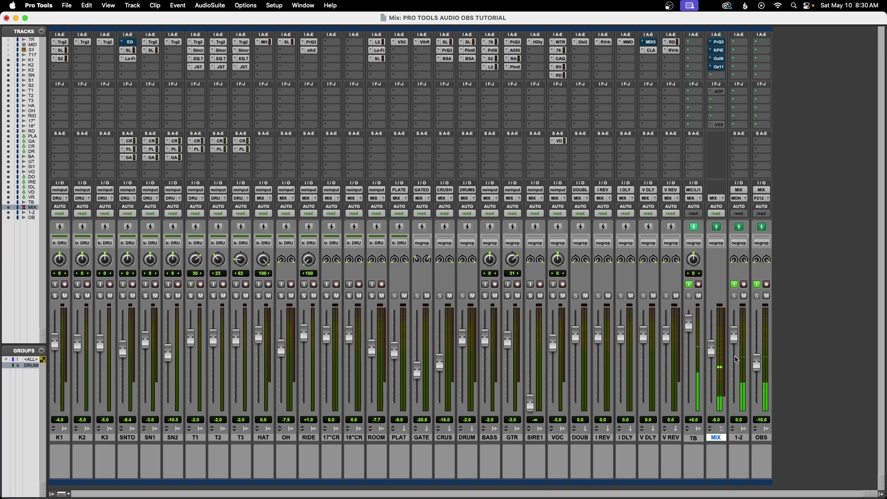
# - Create one new stereo Master Fader track directly after the OBS track
pyautogui.click(760, 439)
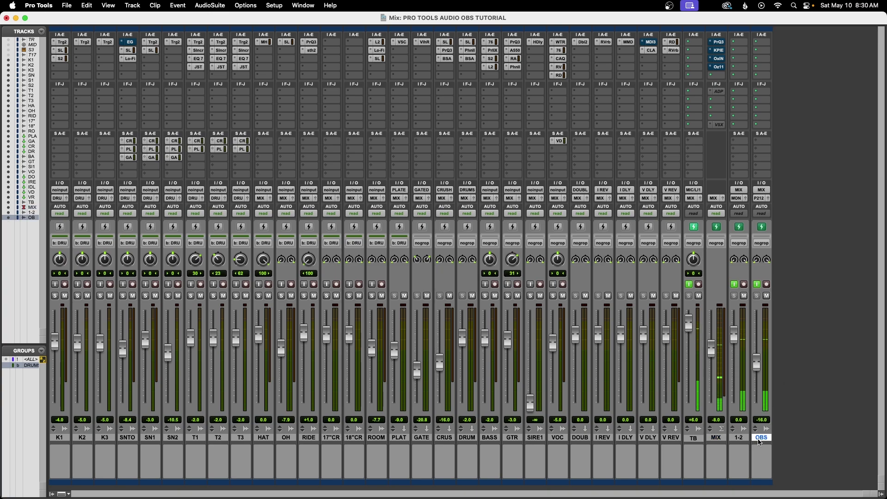
pyautogui.press('super+shift+n')
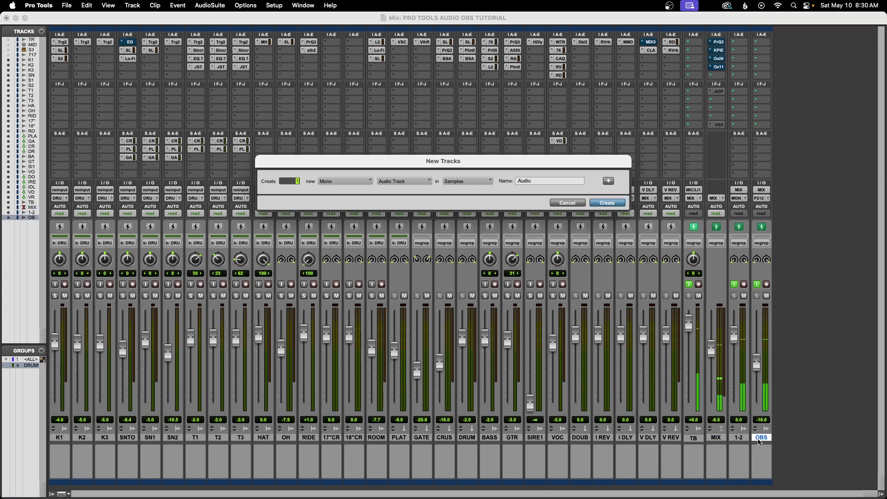
pyautogui.press('super+Down')
pyautogui.press('super+Down')
pyautogui.press('Return')
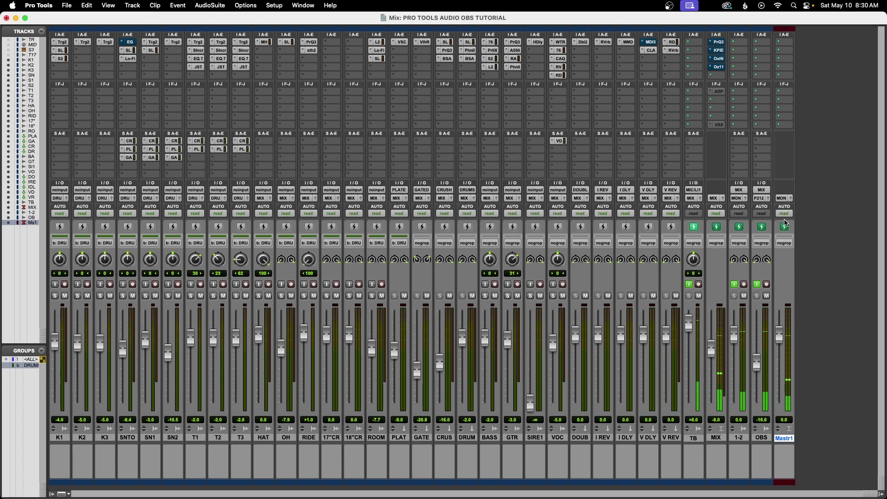
# - Route the new master fader's output to the stereo MIX 2 bus
pyautogui.click(785, 200)
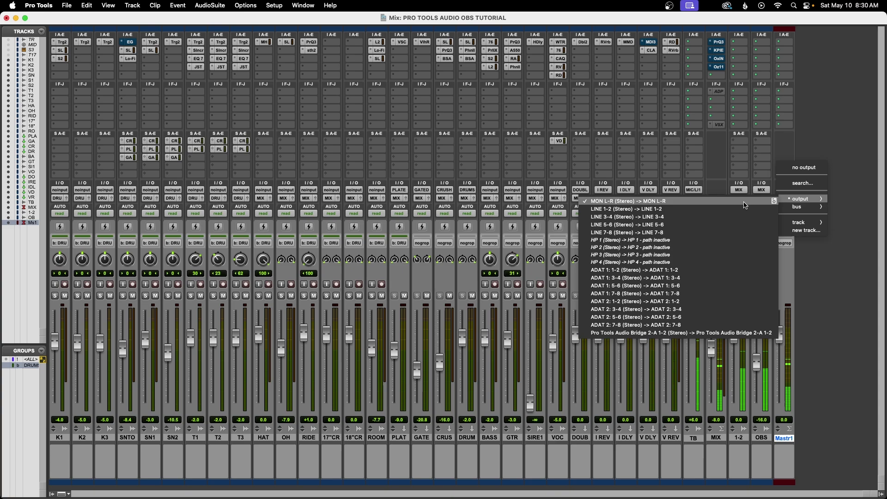
pyautogui.moveTo(804, 209)
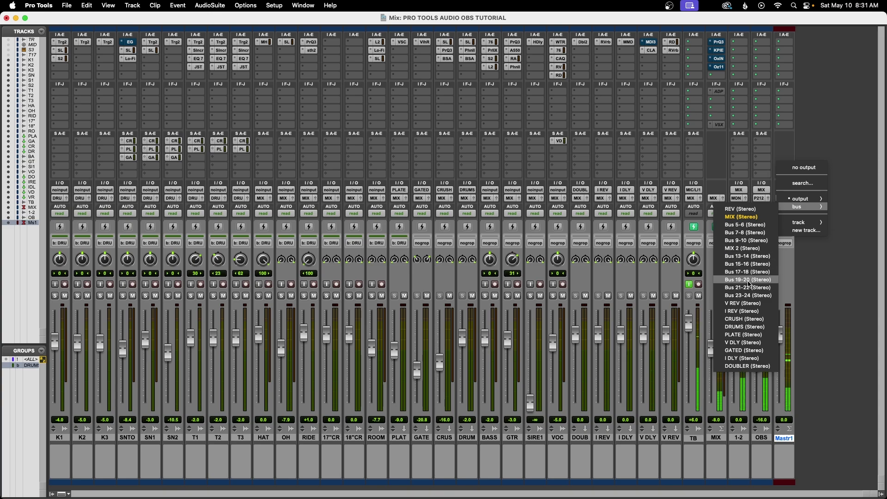
pyautogui.click(738, 249)
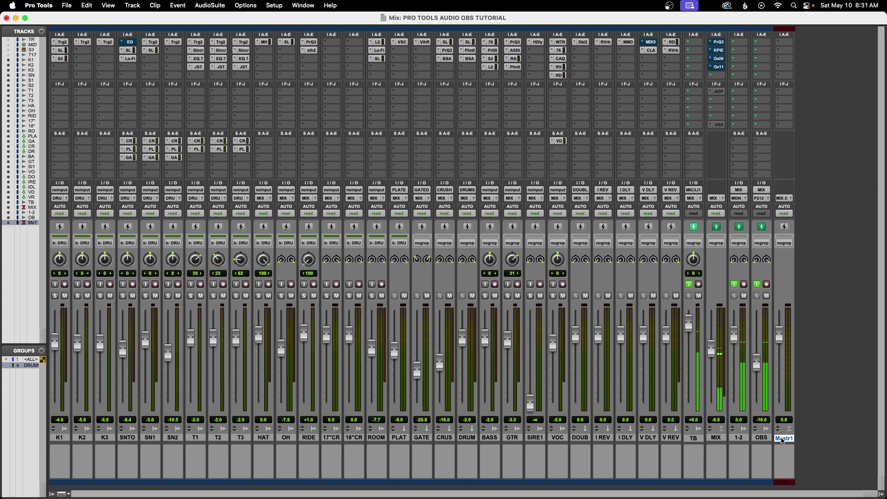
# - Create two stereo audio tracks after the master fader and rename the first one STEREO OU
pyautogui.press('super+shift+n')
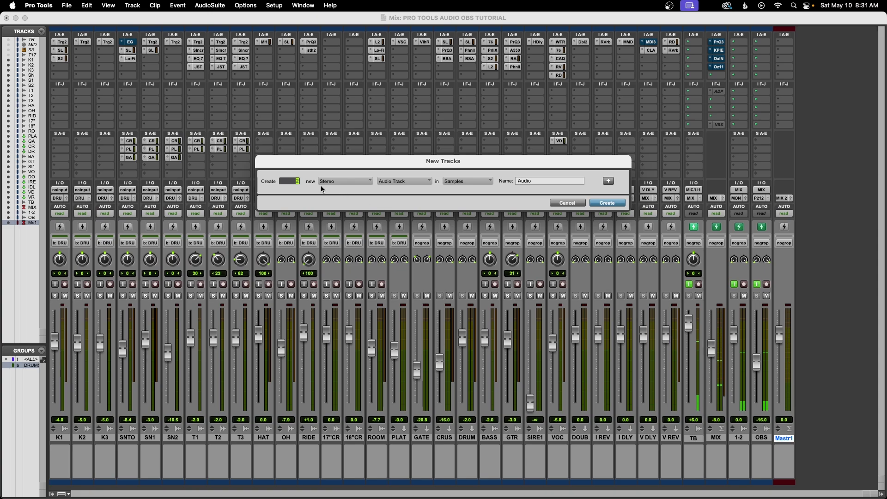
pyautogui.click(599, 203)
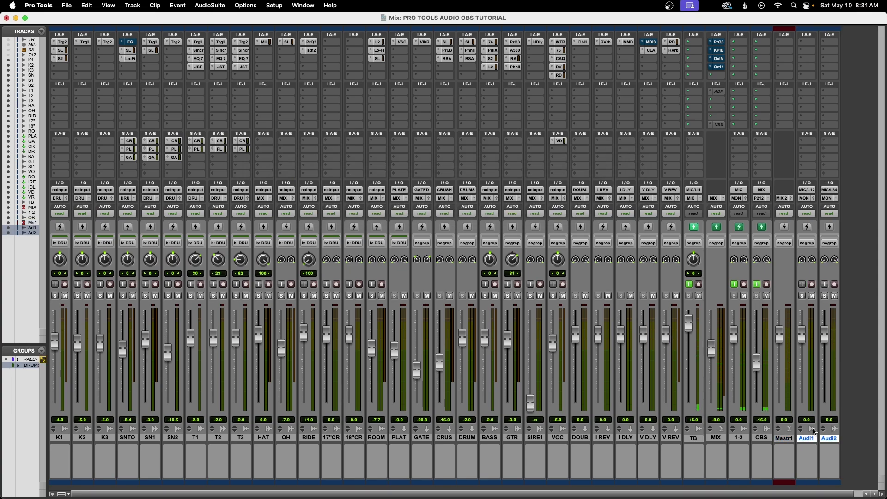
pyautogui.doubleClick(809, 440)
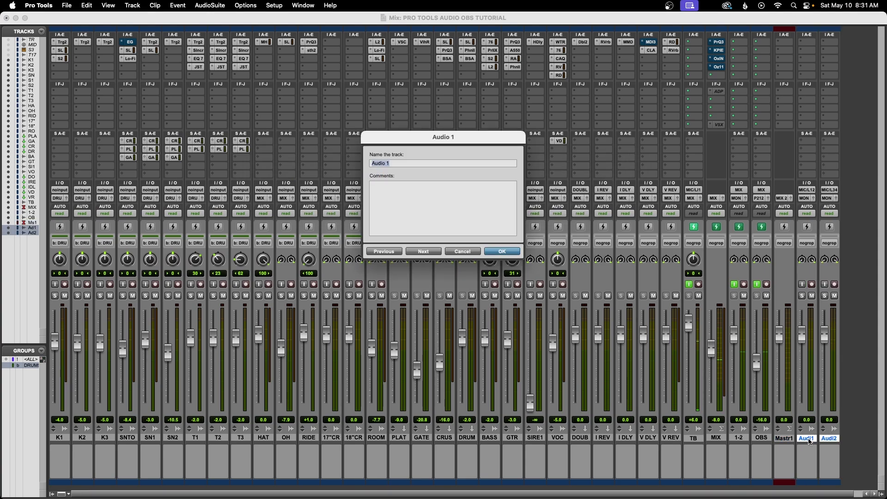
pyautogui.write('1-2')
pyautogui.press('BackSpace')
pyautogui.press('BackSpace')
pyautogui.press('BackSpace')
pyautogui.write('s')
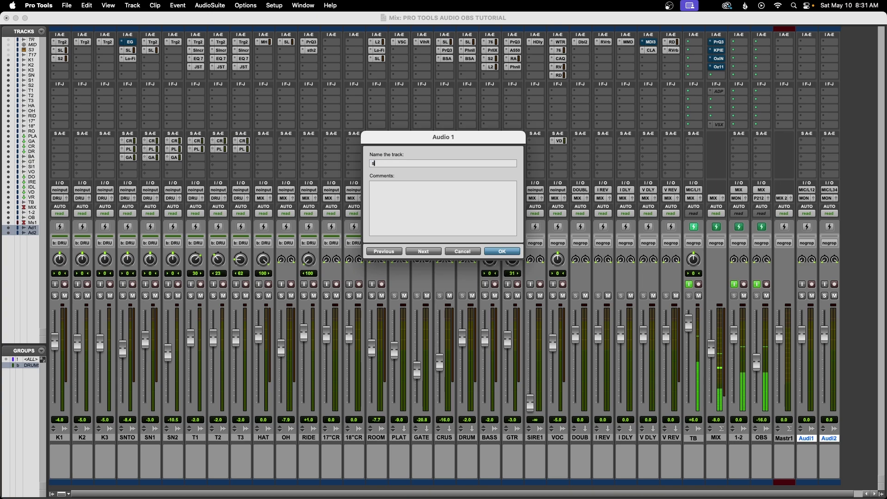
pyautogui.write('TEREO OU')
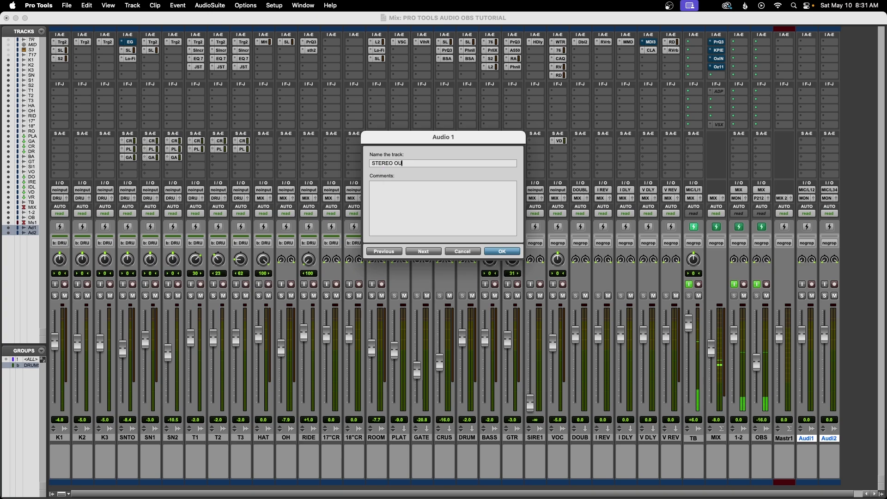
pyautogui.press('Return')
# - Rename the second new audio track OBS 2
pyautogui.doubleClick(831, 441)
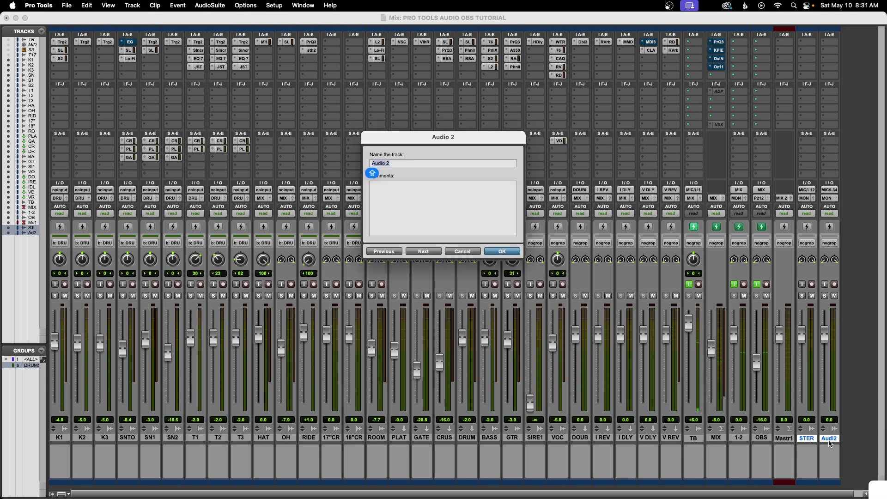
pyautogui.write('OBS')
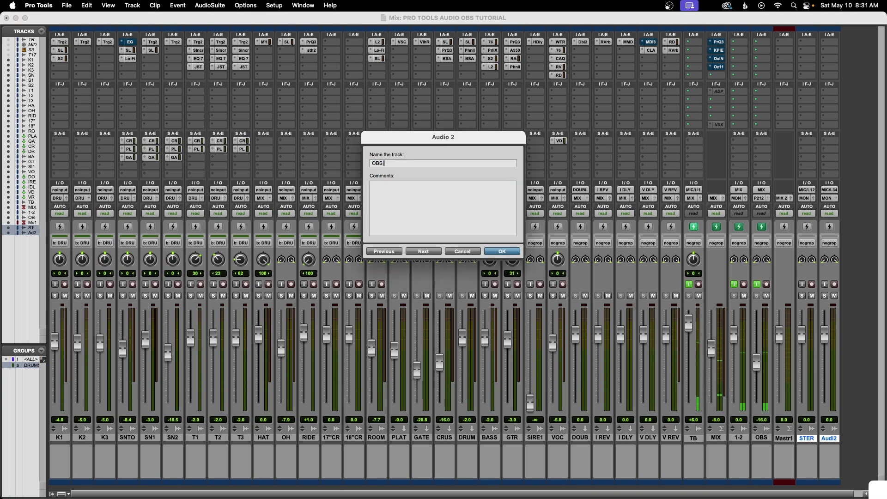
pyautogui.write(' 2')
pyautogui.press('Return')
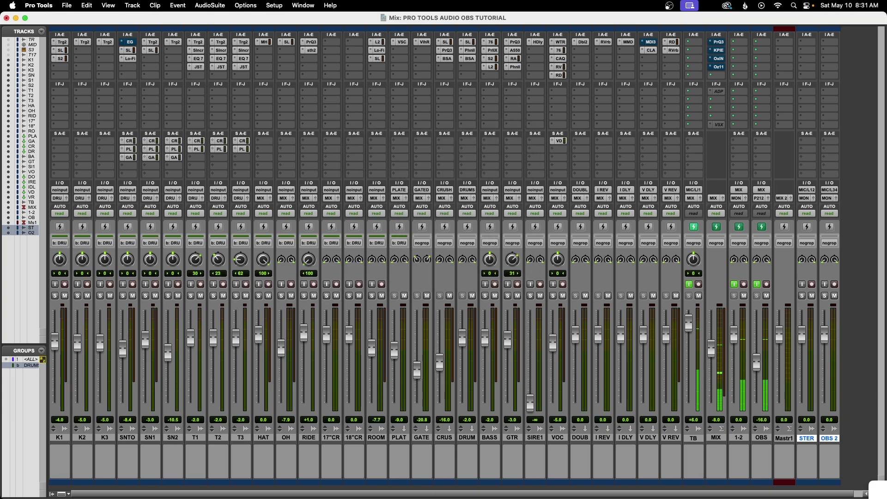
pyautogui.keyDown('shift'); pyautogui.click(784, 439); pyautogui.keyUp('shift')
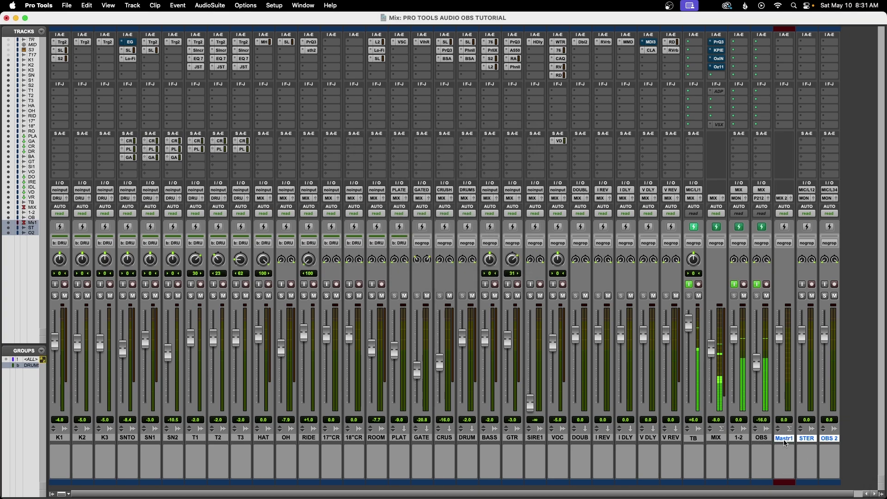
pyautogui.keyDown('alt'); pyautogui.click(807, 439); pyautogui.keyUp('alt')
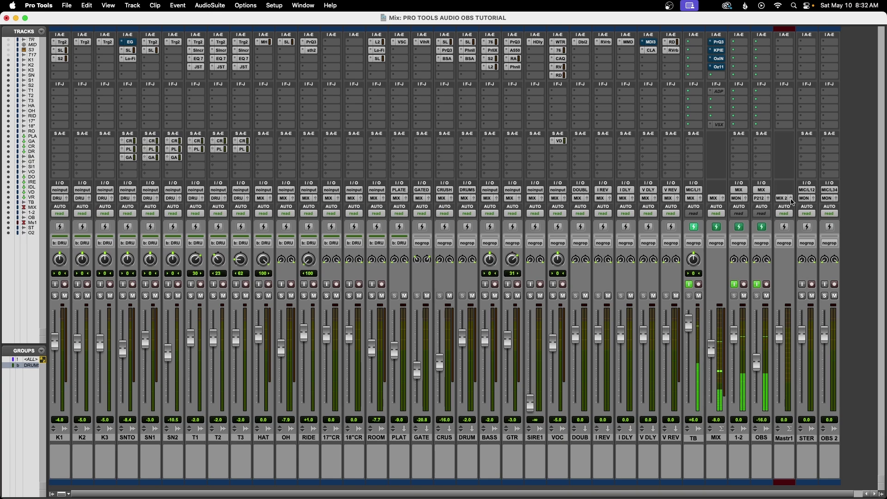
# - Set the first new audio track's input to the MIX 2 bus and its output to MON L-R
pyautogui.click(808, 191)
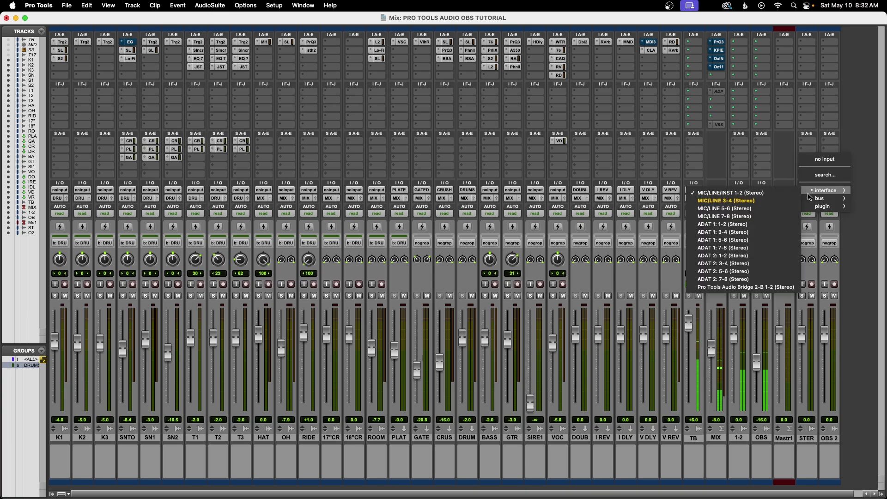
pyautogui.moveTo(813, 198)
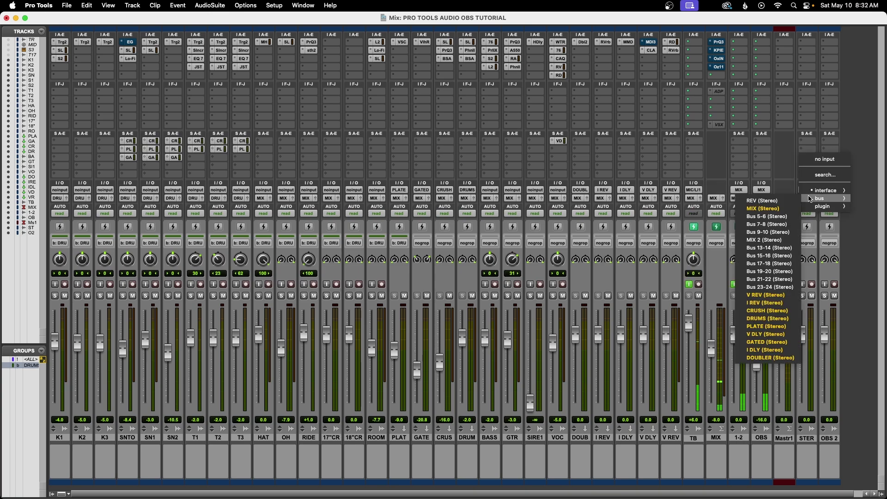
pyautogui.click(763, 240)
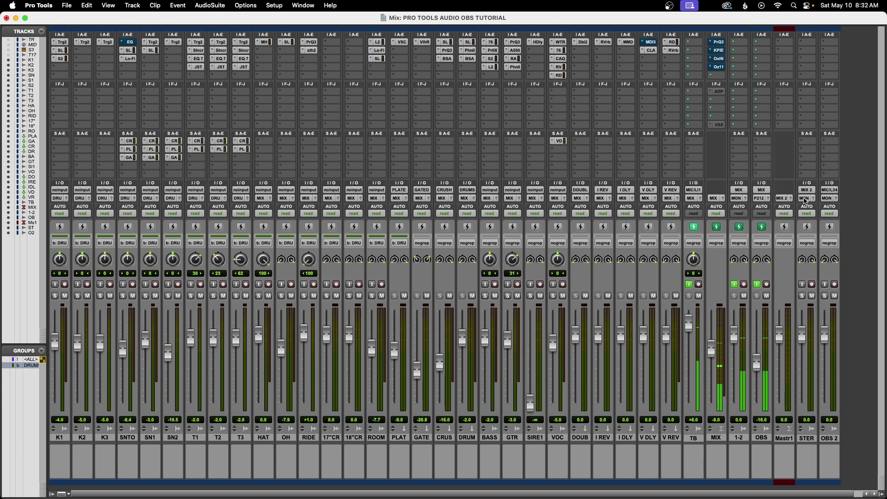
pyautogui.click(807, 199)
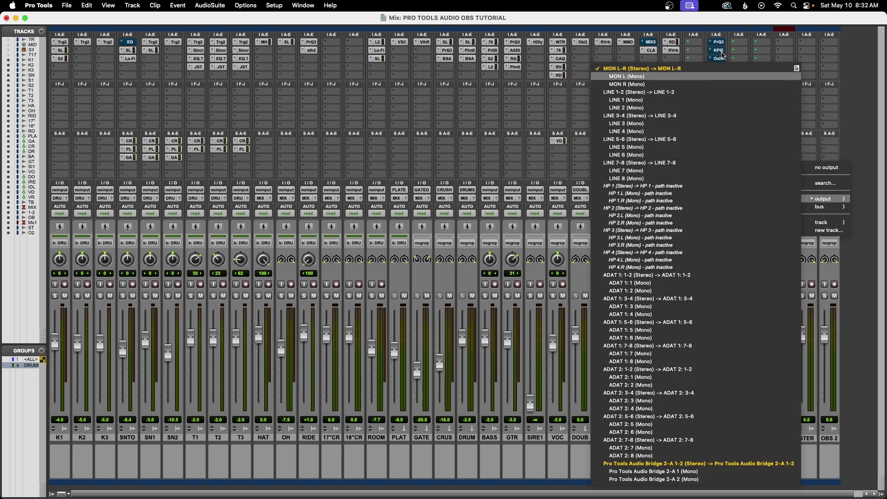
pyautogui.click(622, 69)
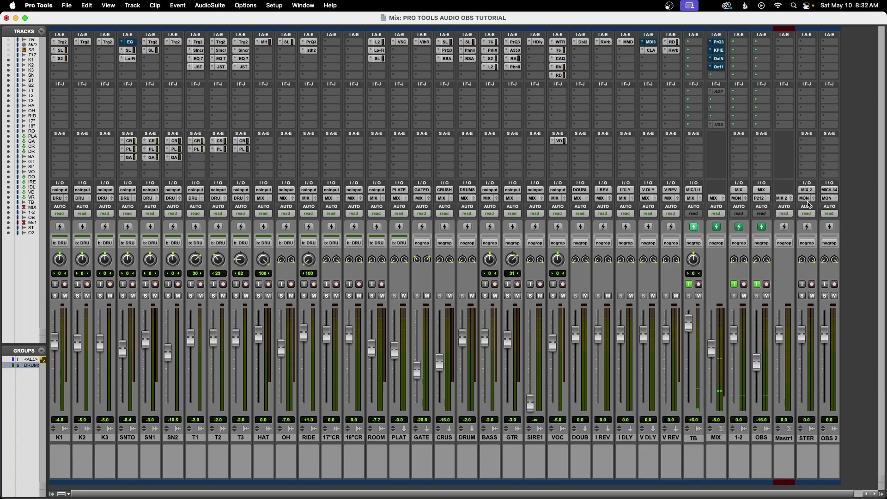
# - Set the OBS 2 track's input to the MIX 2 bus and its output to Pro Tools Audio Bridge 2-A 1-2
pyautogui.click(831, 439)
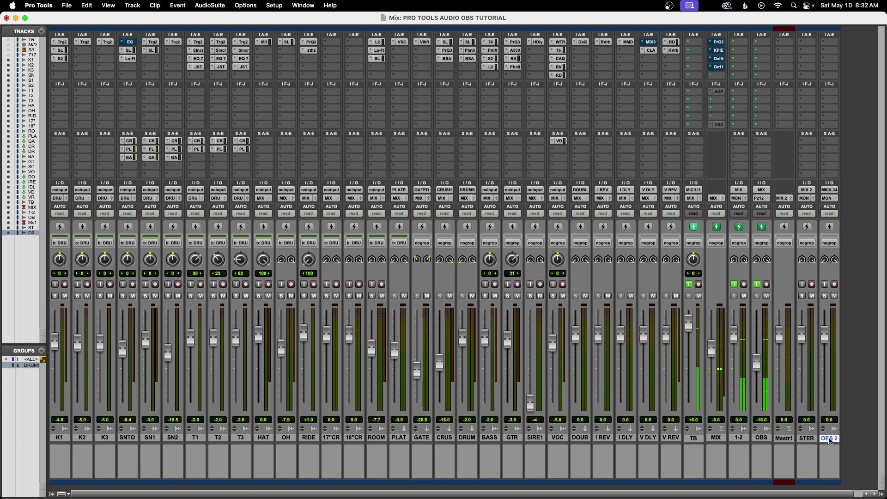
pyautogui.click(830, 193)
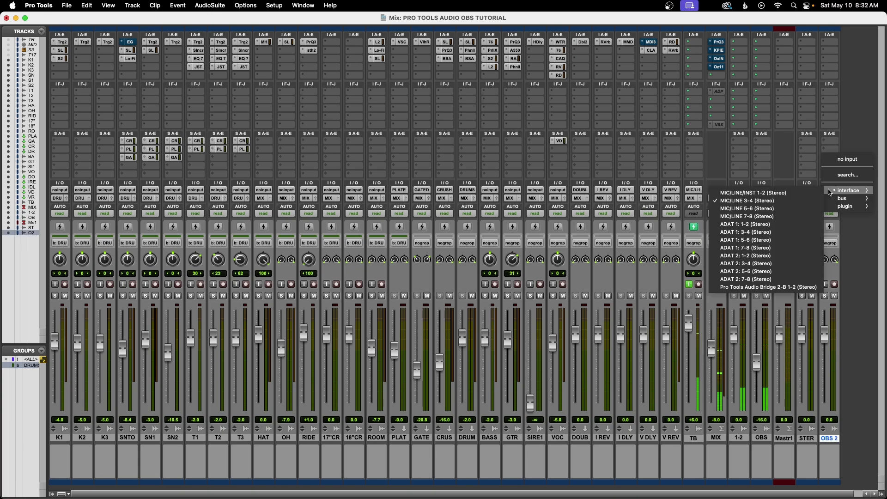
pyautogui.moveTo(832, 198)
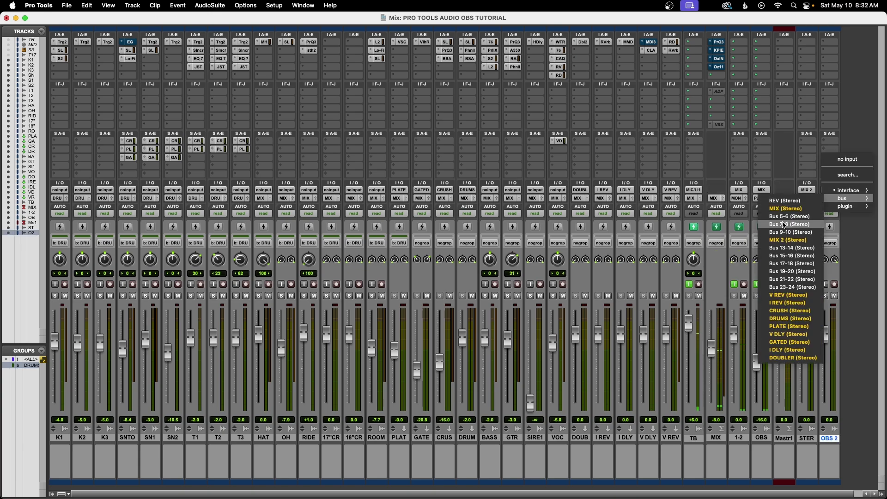
pyautogui.click(788, 241)
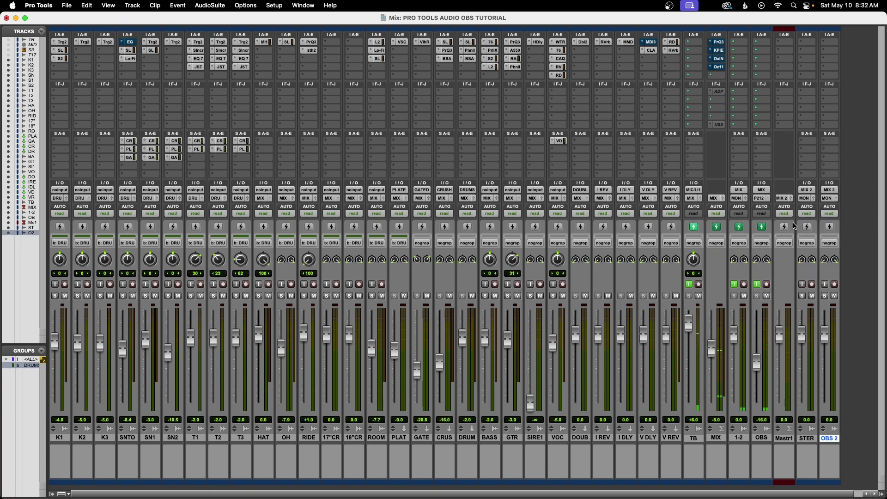
pyautogui.click(830, 199)
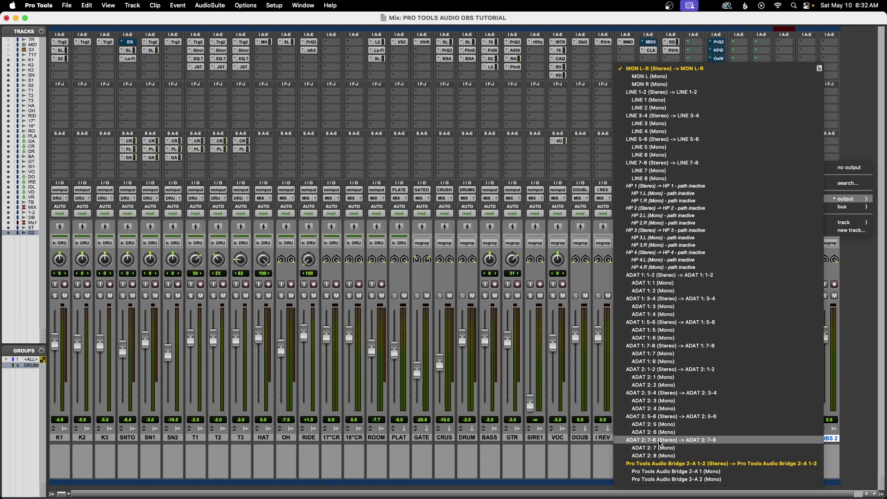
pyautogui.click(710, 466)
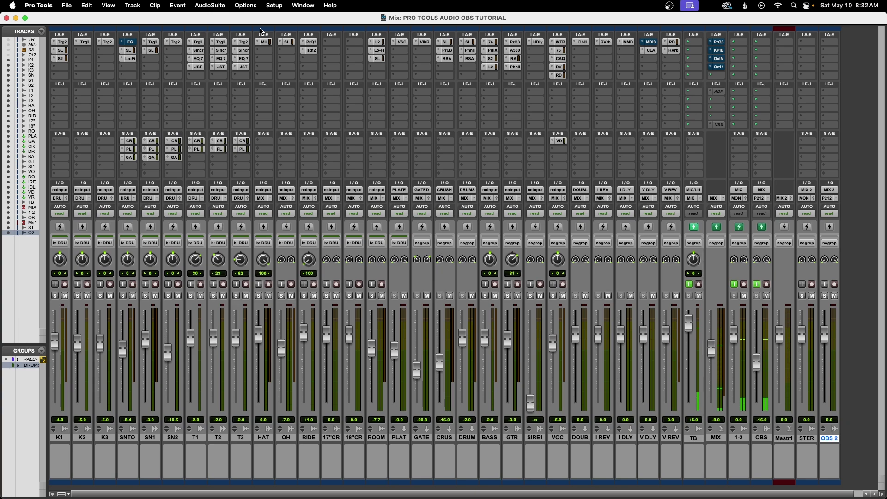
# - Review which Pro Tools Audio Bridge devices are enabled as Aux I/O inputs and outputs in the I/O Setup
pyautogui.click(275, 5)
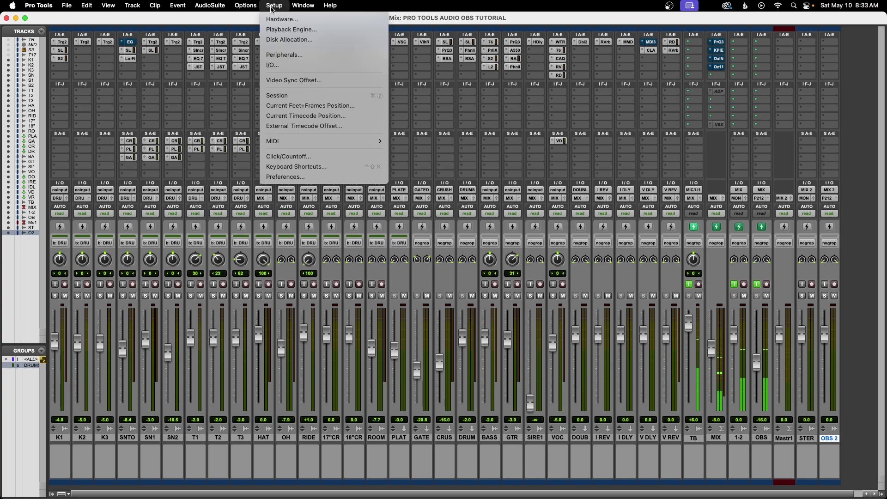
pyautogui.click(282, 65)
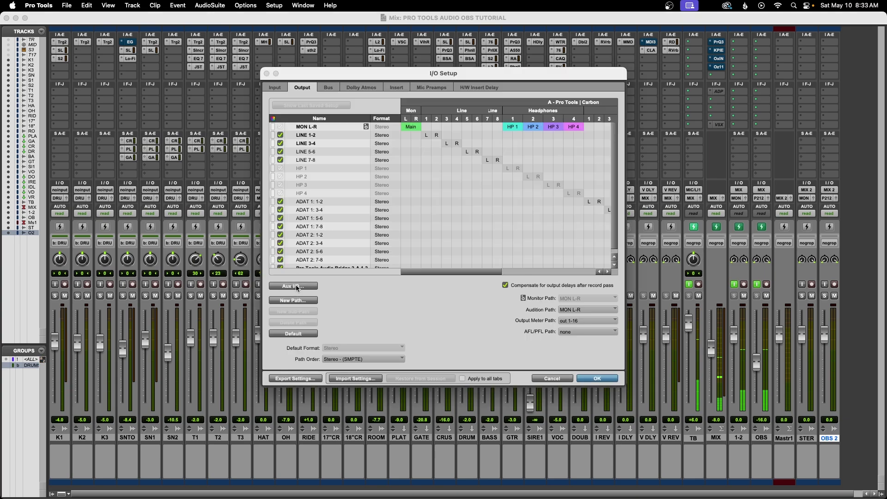
pyautogui.click(296, 286)
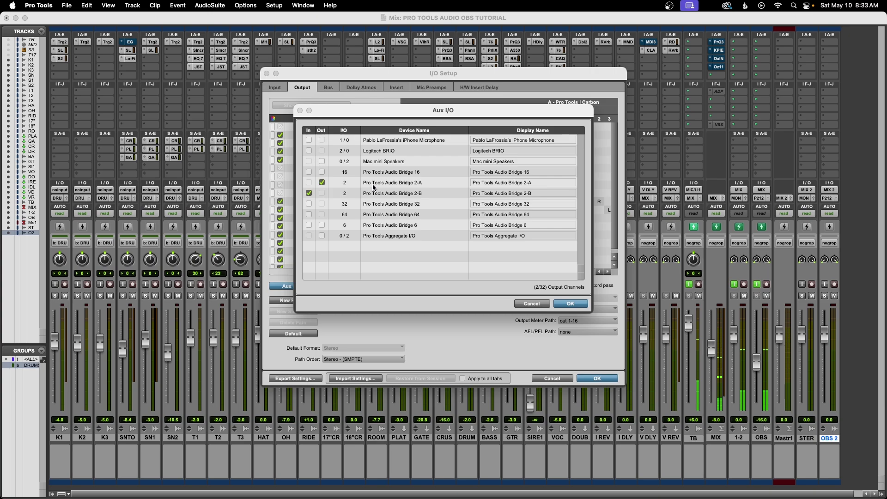
pyautogui.click(571, 304)
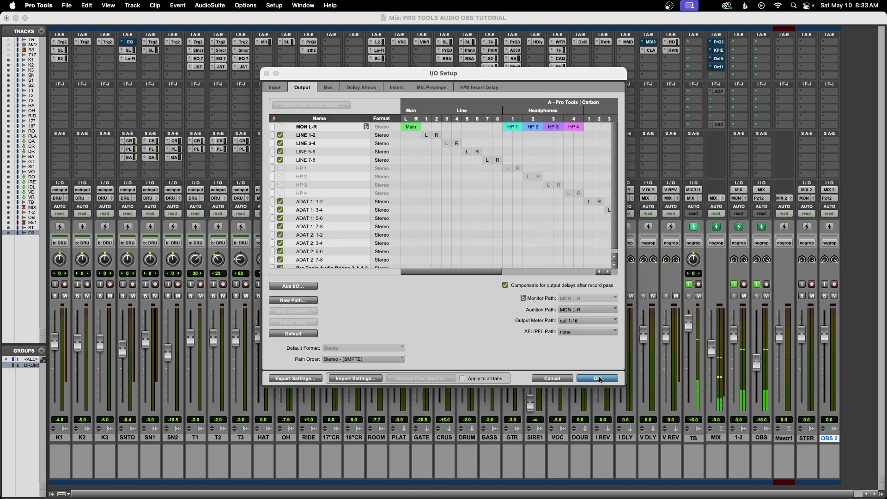
pyautogui.click(597, 378)
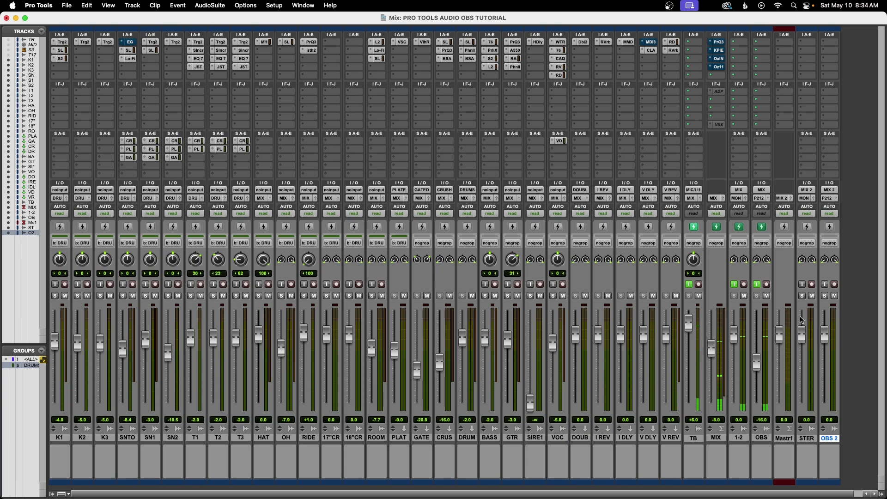
# - Enable input monitoring on the STEREO OU and OBS 2 tracks
pyautogui.click(803, 284)
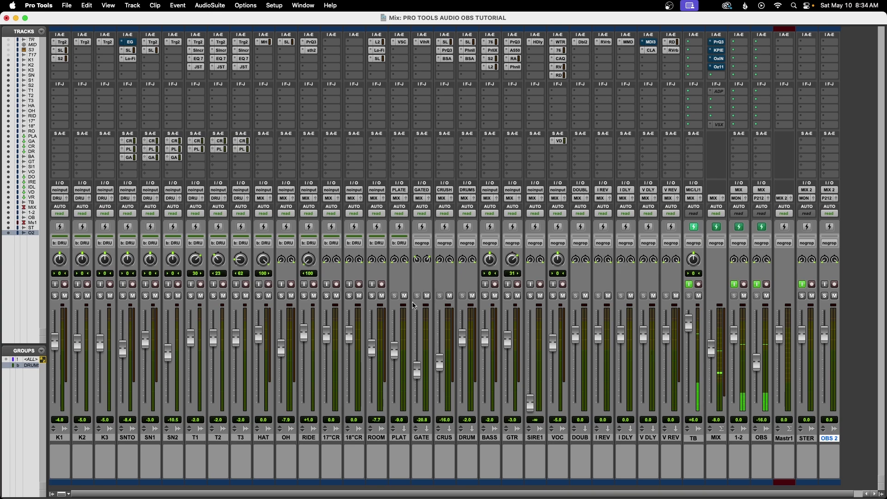
pyautogui.click(802, 284)
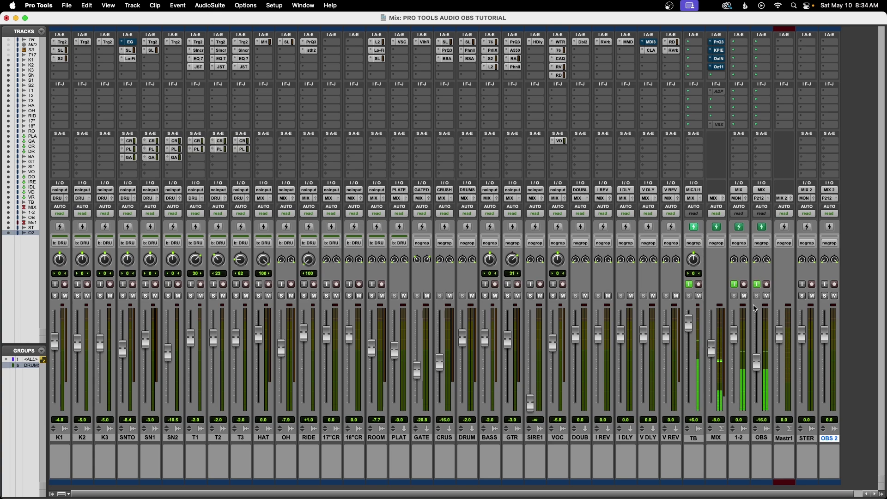
pyautogui.click(805, 284)
pyautogui.click(825, 284)
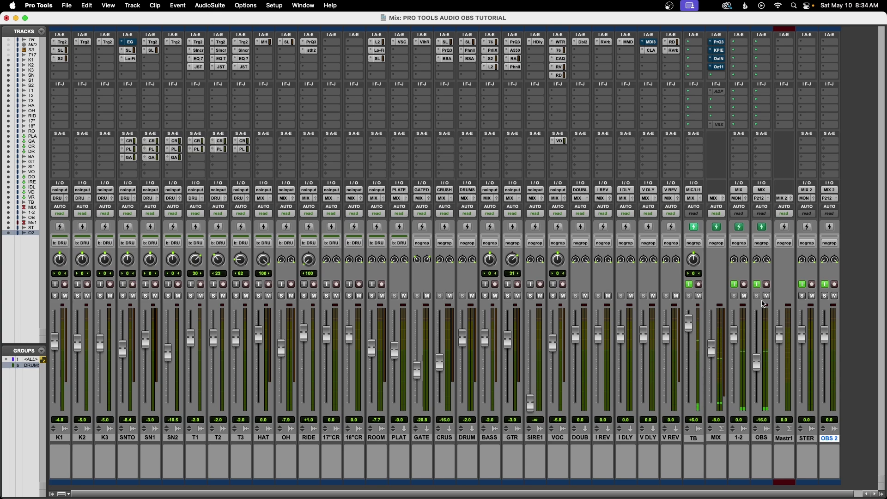
# - Solo-safe the STEREO OU and OBS 2 tracks and test it by soloing and unsoloing the drum group
pyautogui.click(214, 296)
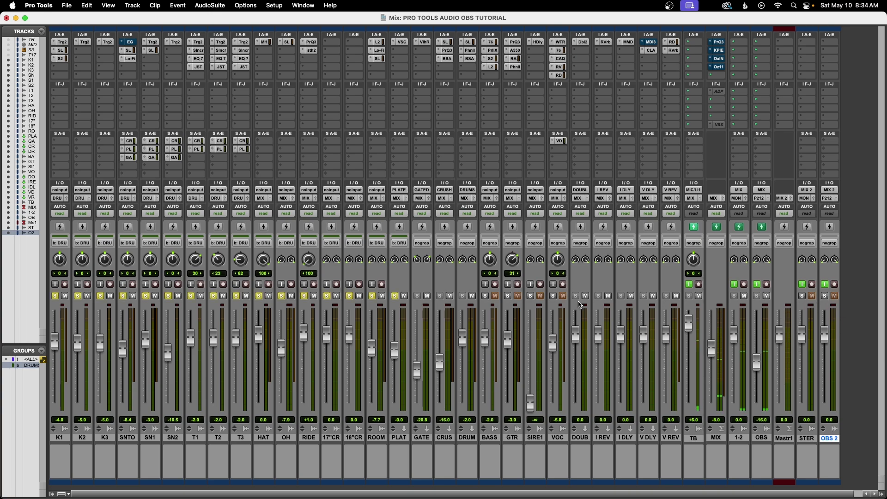
pyautogui.hotkey('alt', 'shift', 's')
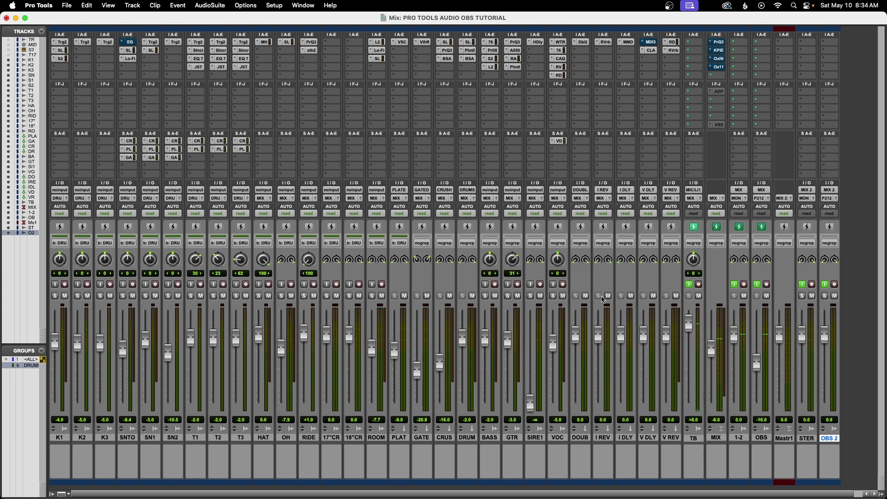
pyautogui.keyDown('super'); pyautogui.click(803, 295); pyautogui.keyUp('super')
pyautogui.click(168, 296)
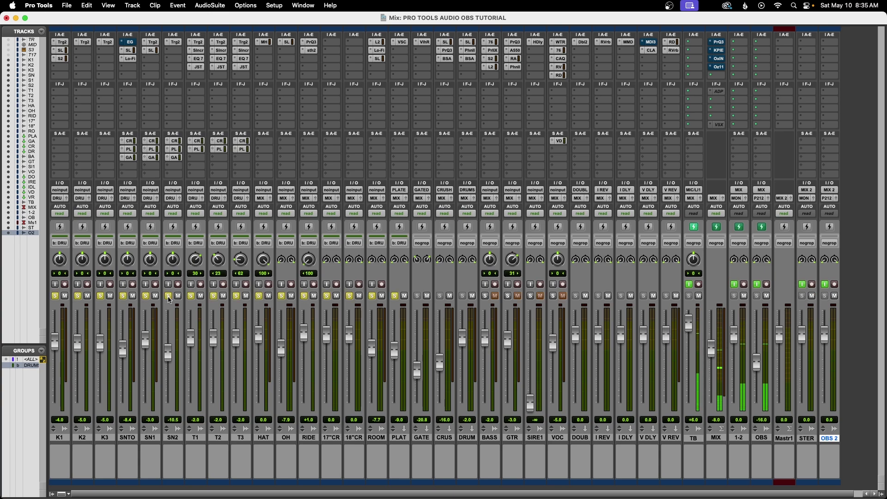
pyautogui.click(327, 296)
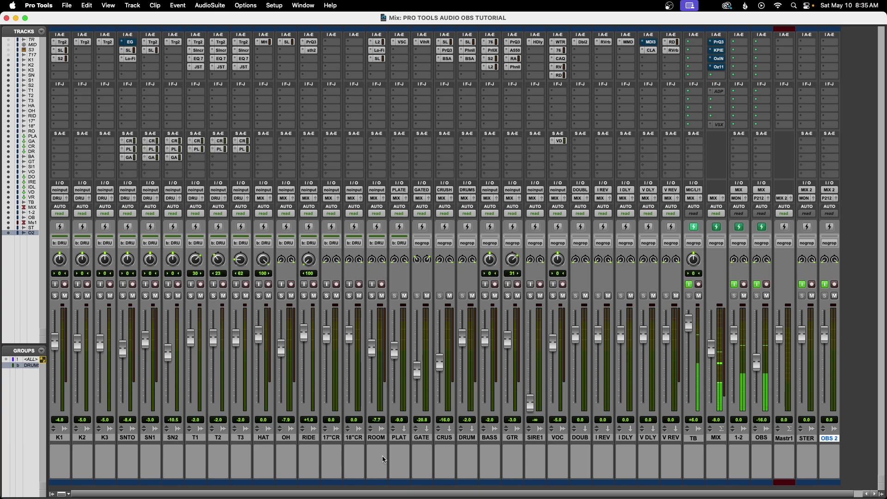
# - Solo the GTR track during playback, inspect its available output and bus destinations, and unsolo it
pyautogui.click(513, 437)
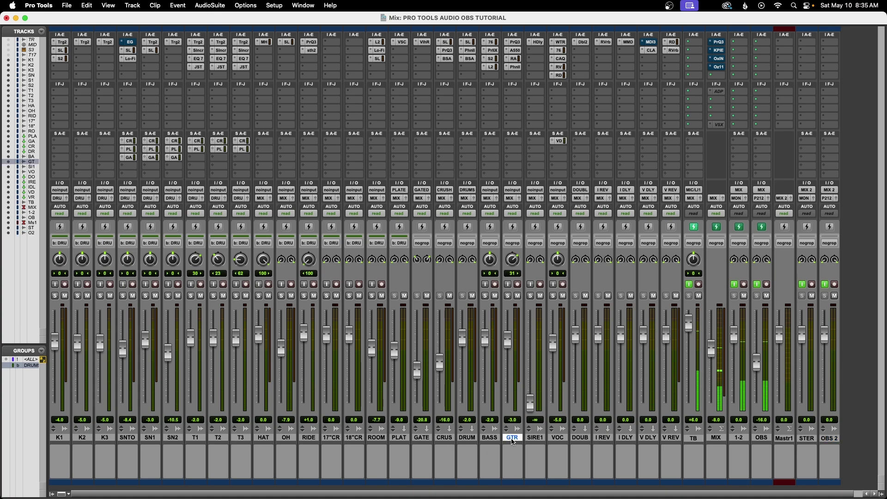
pyautogui.click(508, 296)
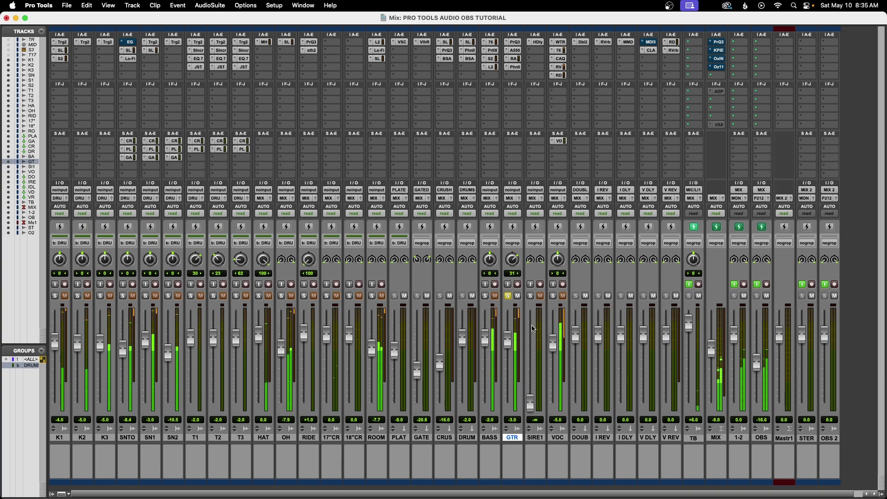
pyautogui.click(512, 202)
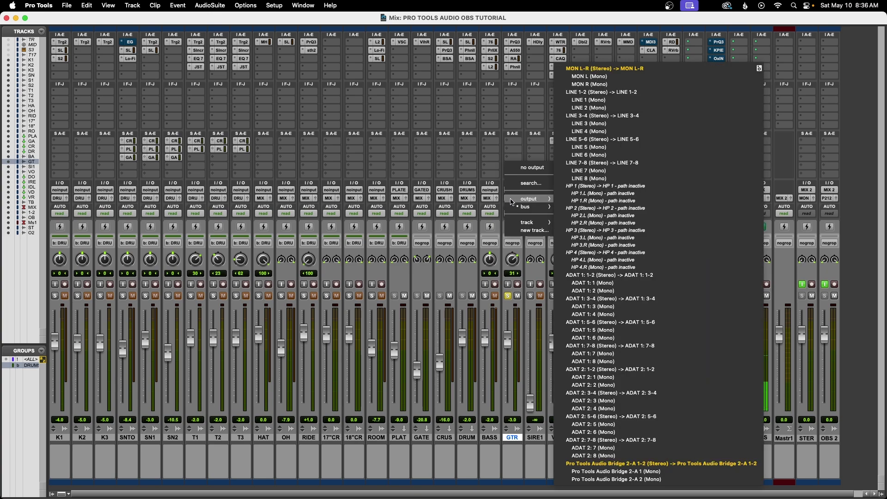
pyautogui.moveTo(514, 209)
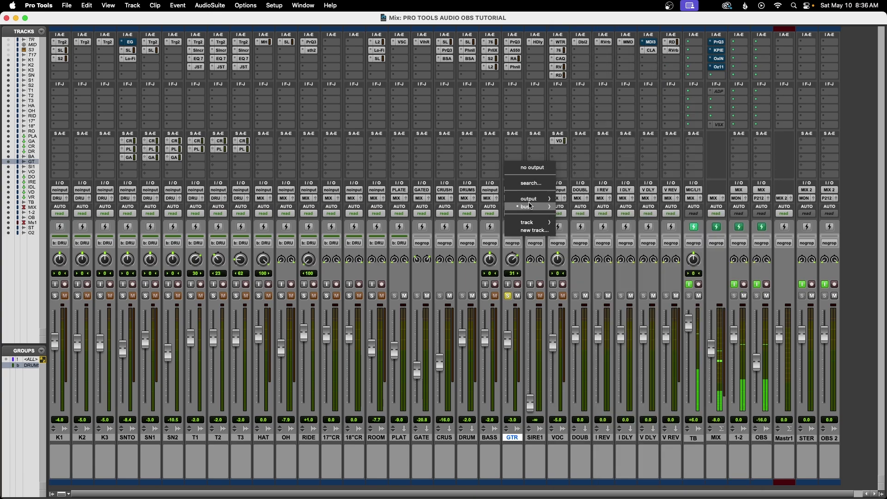
pyautogui.moveTo(536, 199)
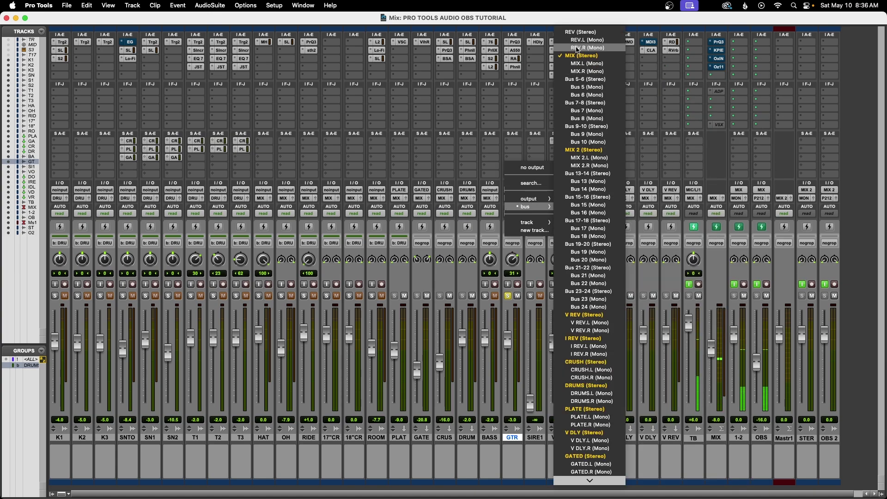
pyautogui.click(570, 21)
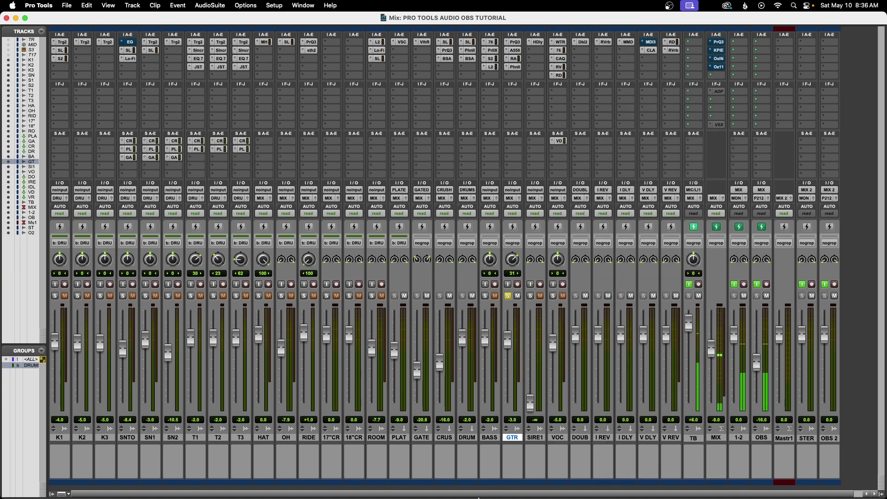
pyautogui.click(508, 296)
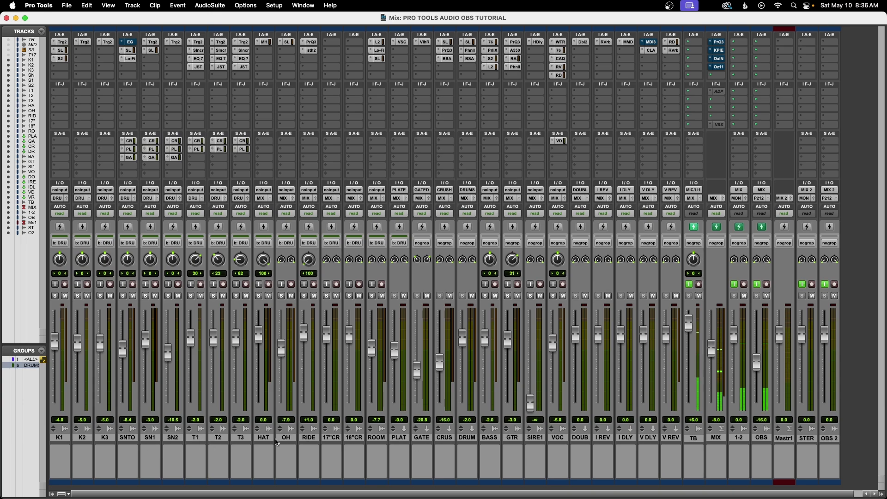
# - Select the tracks from PLAT through V REV and inspect the bus outputs available to them, leaving the routing as it is
pyautogui.click(467, 438)
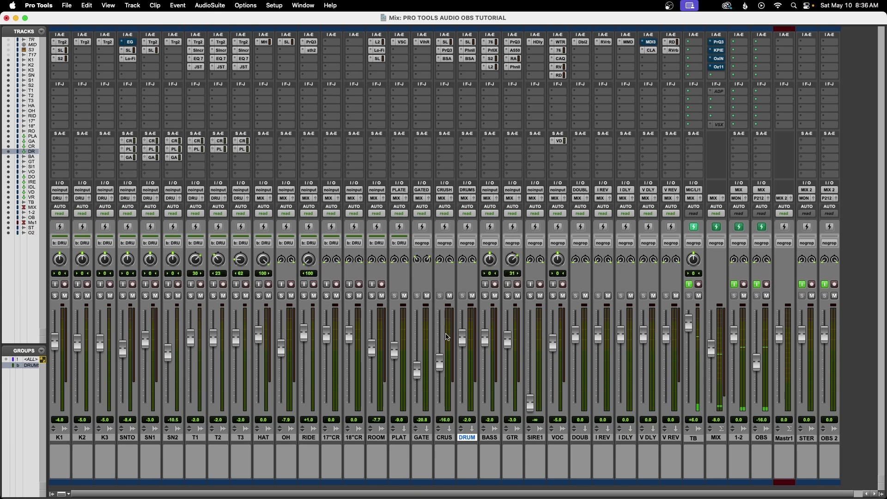
pyautogui.click(399, 438)
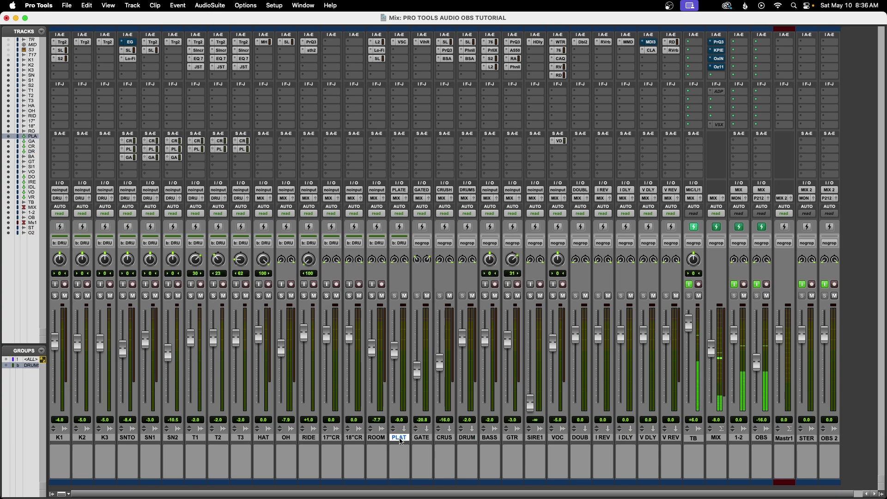
pyautogui.keyDown('shift'); pyautogui.click(667, 437); pyautogui.keyUp('shift')
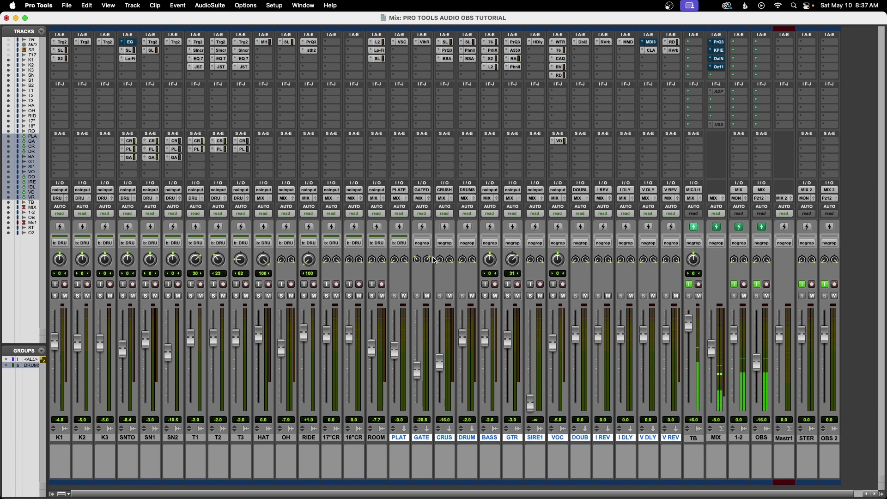
pyautogui.click(398, 198)
pyautogui.moveTo(418, 206)
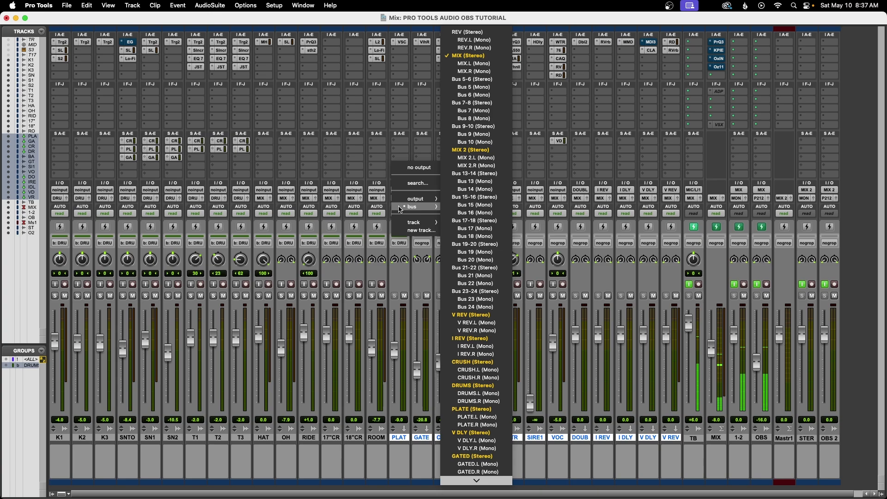
pyautogui.click(418, 19)
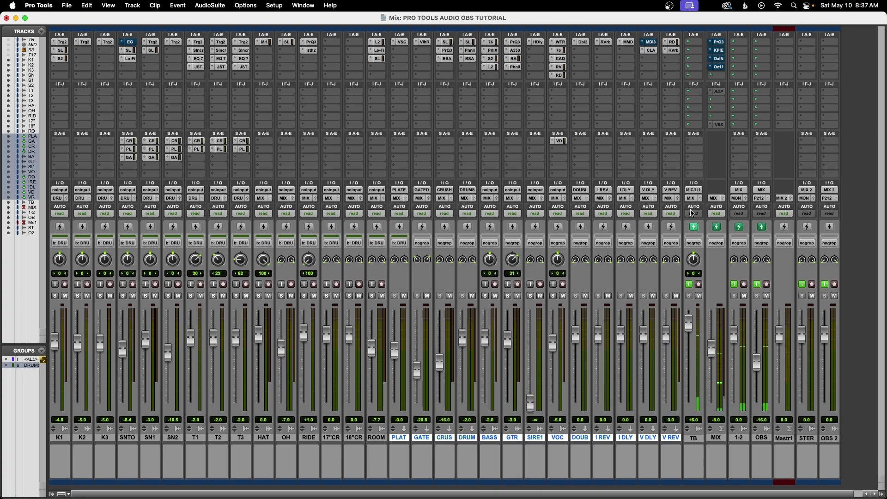
pyautogui.click(240, 203)
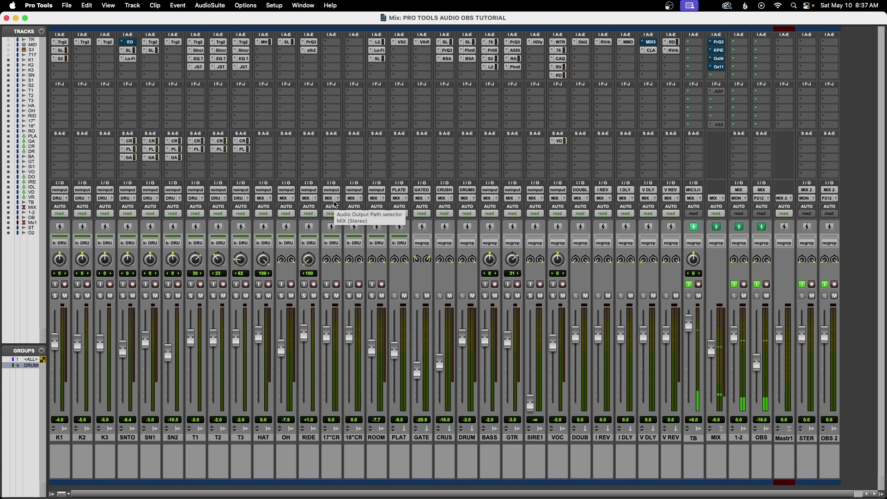
# - Switch to OBS and look through the source types that can be added to the Screen Share scene
pyautogui.press('super+Tab')
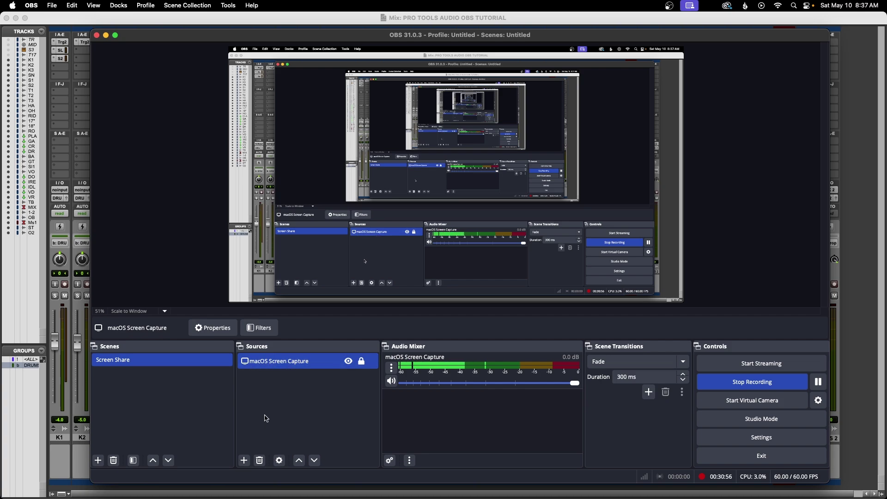
pyautogui.click(245, 460)
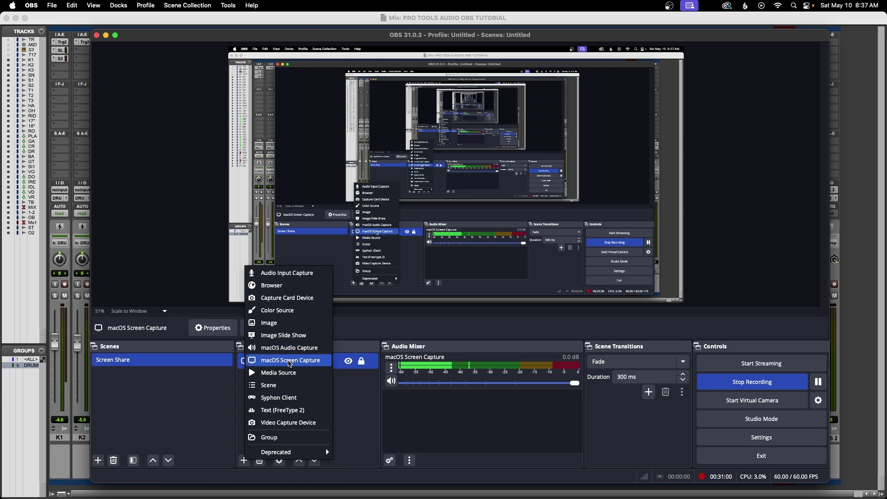
pyautogui.click(351, 401)
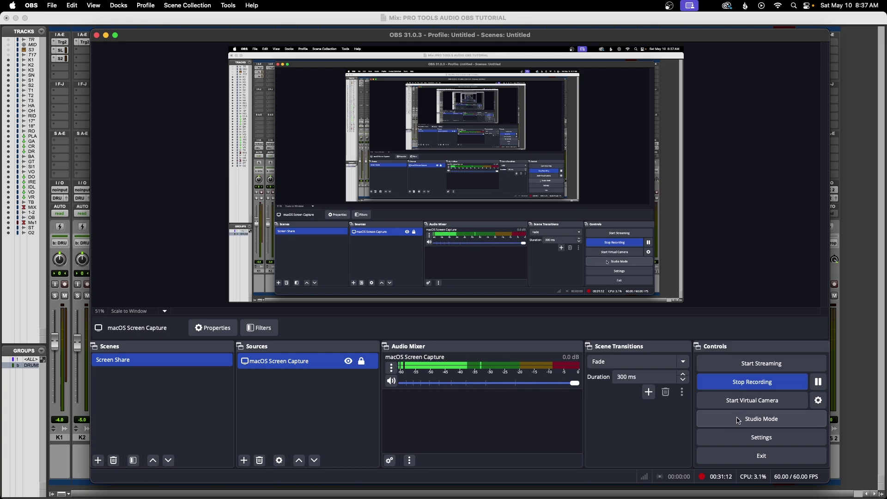
# - Review the global audio device settings in OBS and close them without changes
pyautogui.click(762, 437)
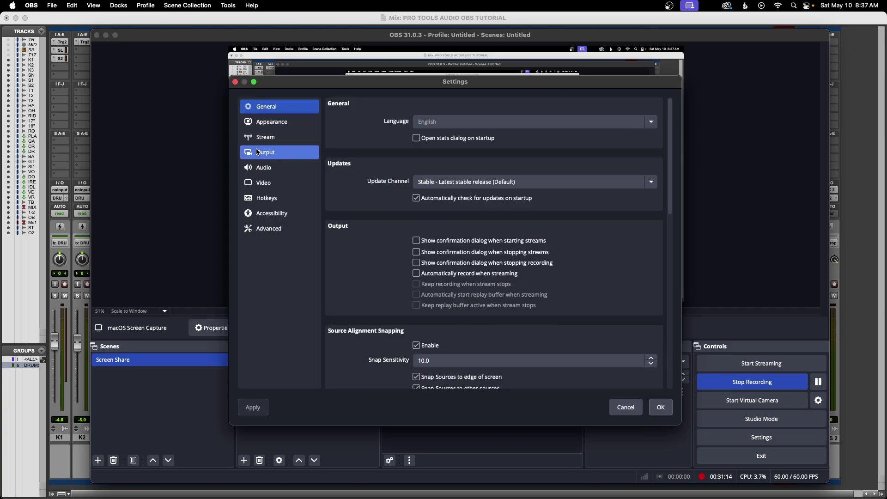
pyautogui.click(262, 166)
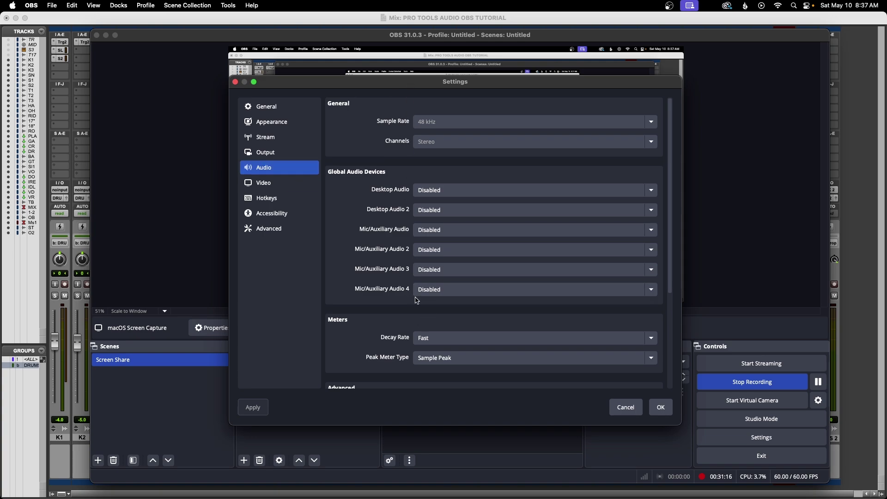
pyautogui.click(626, 407)
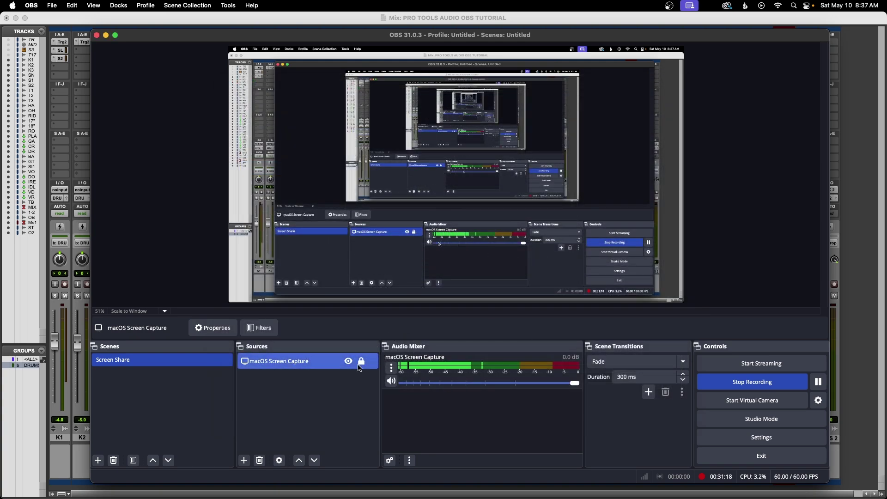